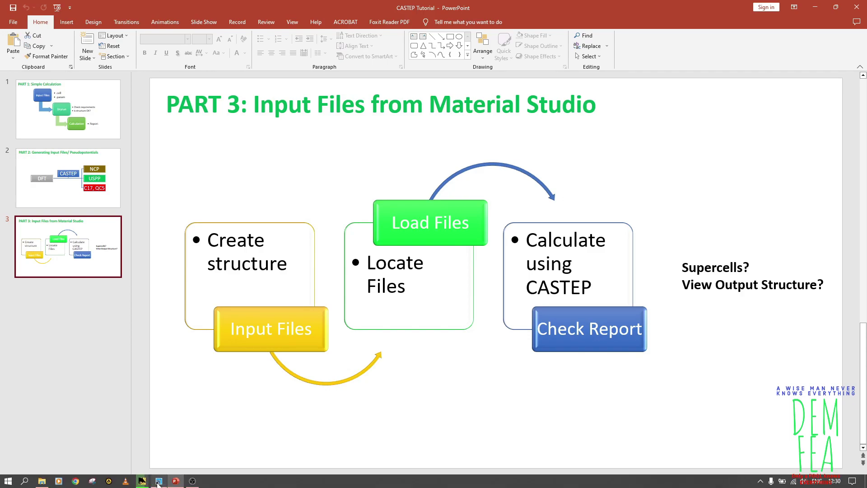
Step: Show the Hafnium cell, list the CASTEP tools, and select the oxygen atom (charge -2, at 0.8333, 0.6667, 0.5)
click(158, 481)
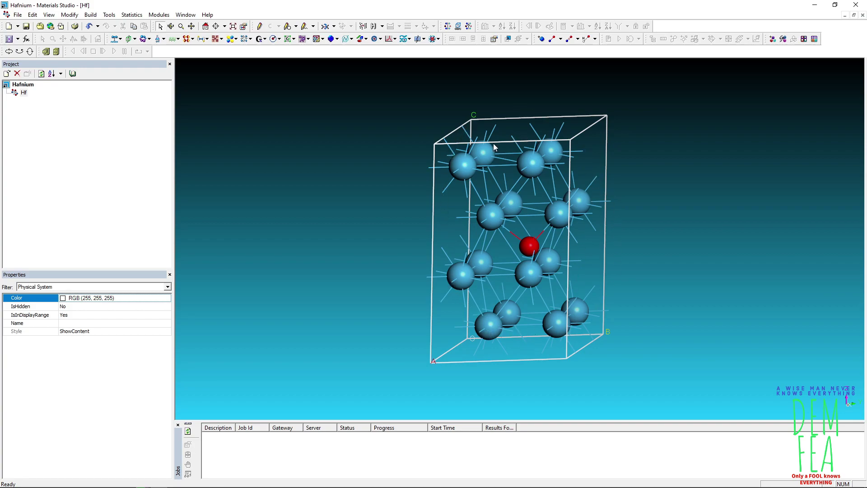
click(527, 250)
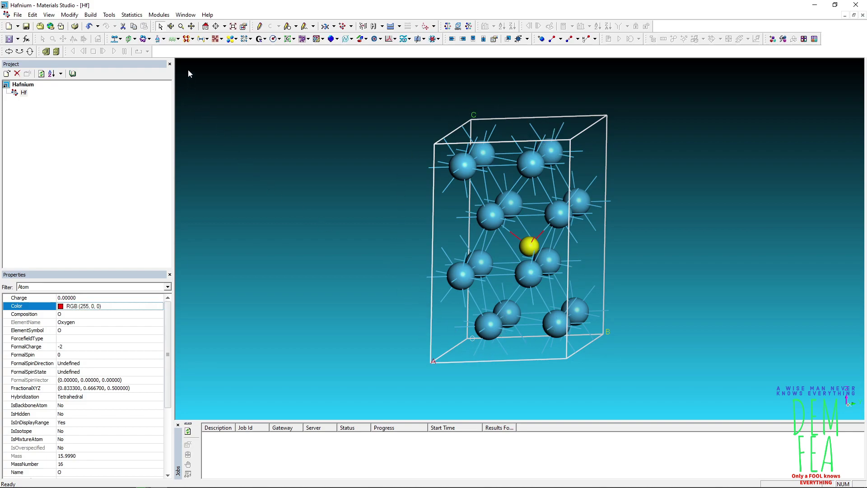
click(178, 39)
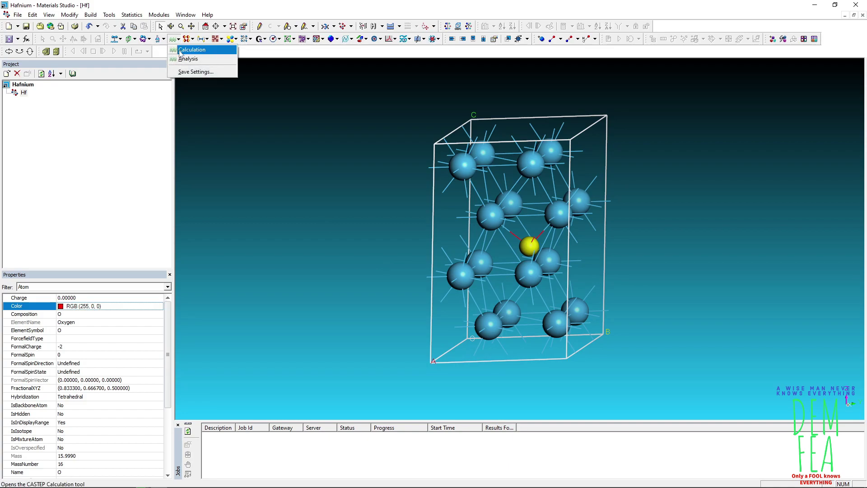
click(292, 225)
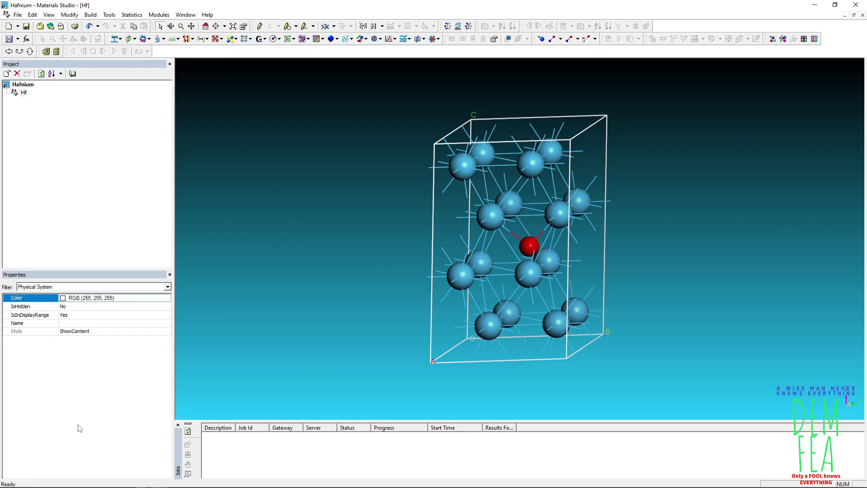
click(527, 248)
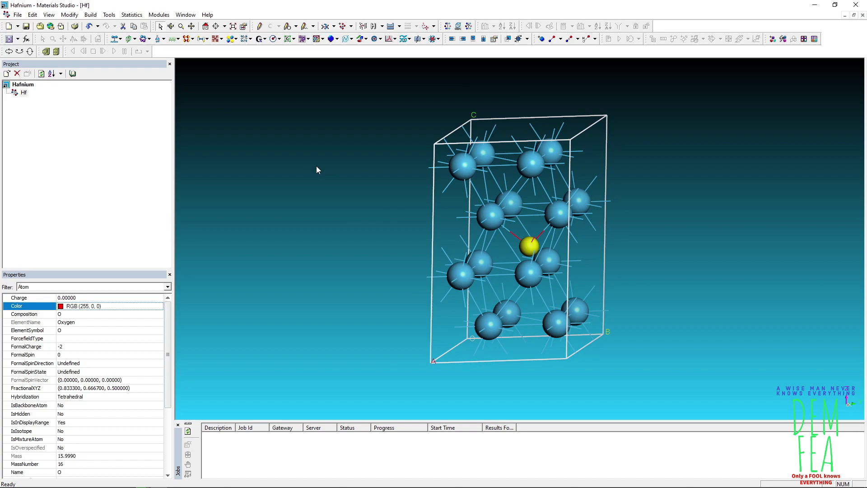
Step: Set the CASTEP calculation task to Geometry Optimization at Medium quality
click(174, 38)
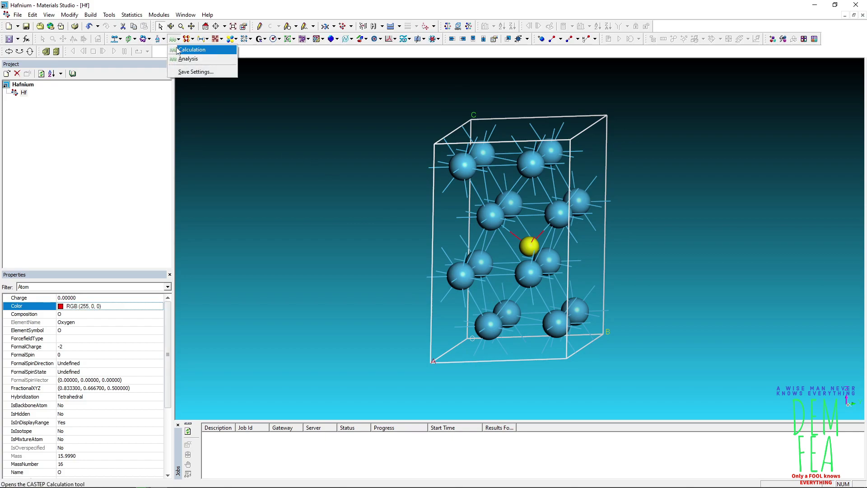
click(181, 51)
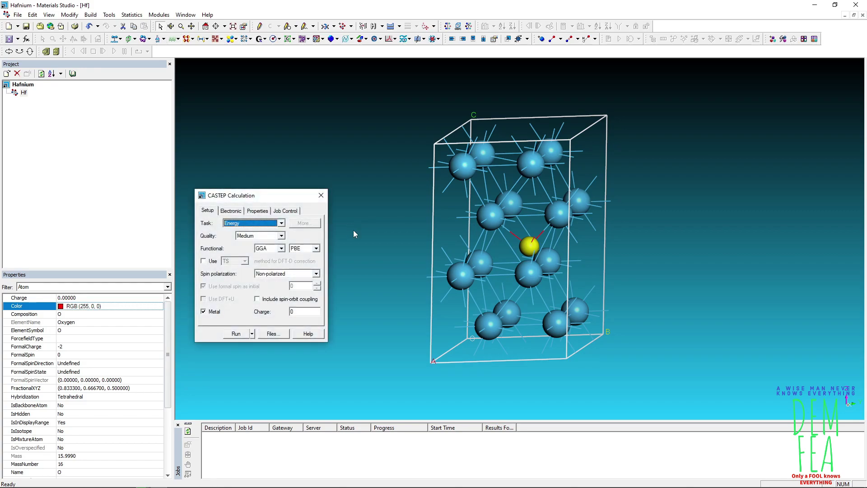
click(242, 223)
click(247, 237)
click(280, 235)
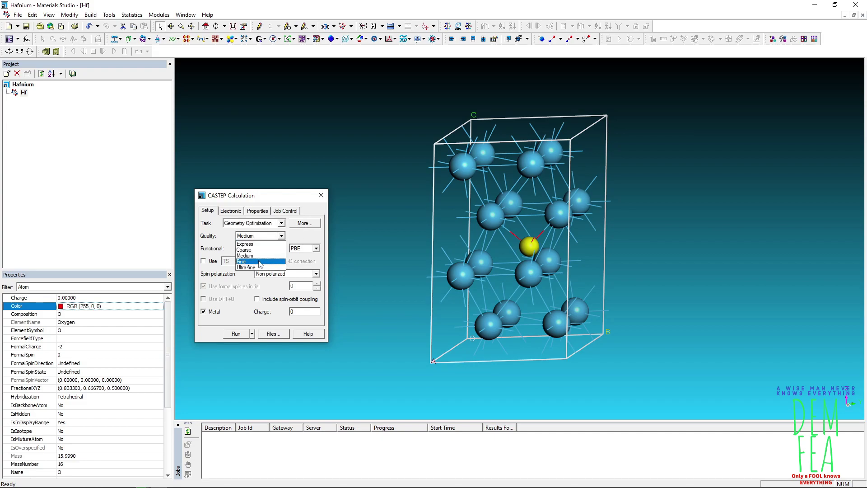
click(258, 262)
click(266, 236)
click(256, 256)
Step: Set the geometry optimization's cell optimization to Full
click(297, 224)
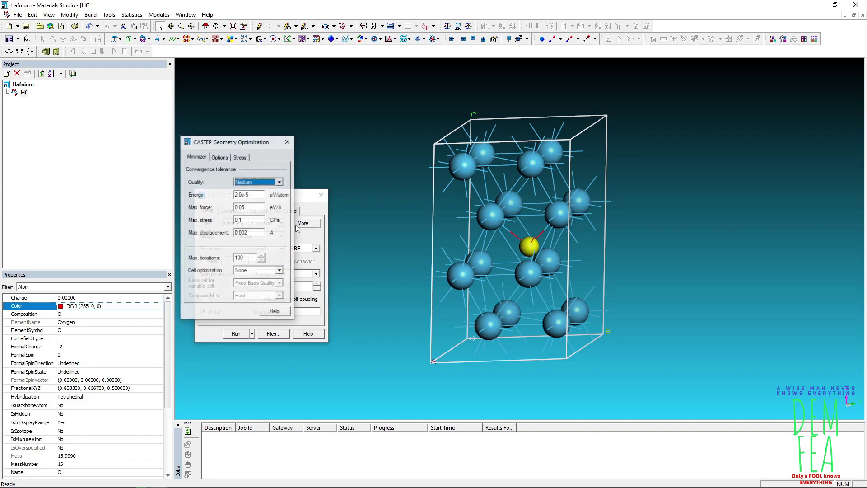
click(268, 271)
click(264, 285)
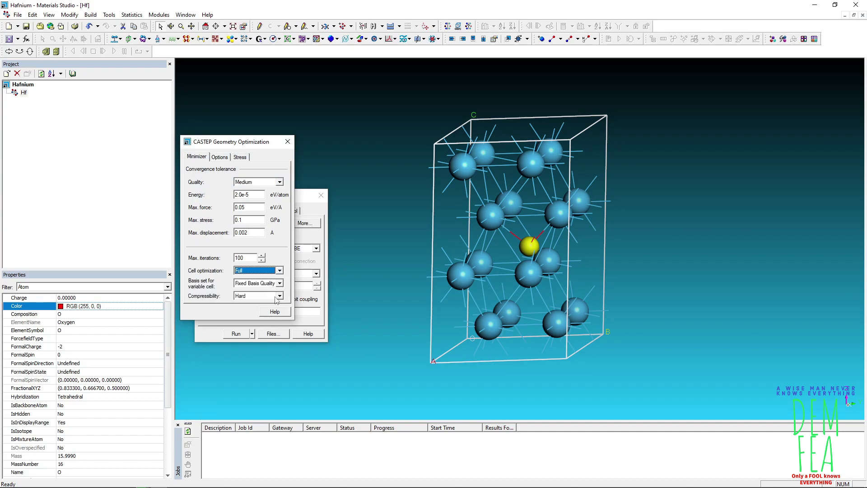
Step: Switch the electronic settings to Ultrasoft pseudopotentials
click(287, 141)
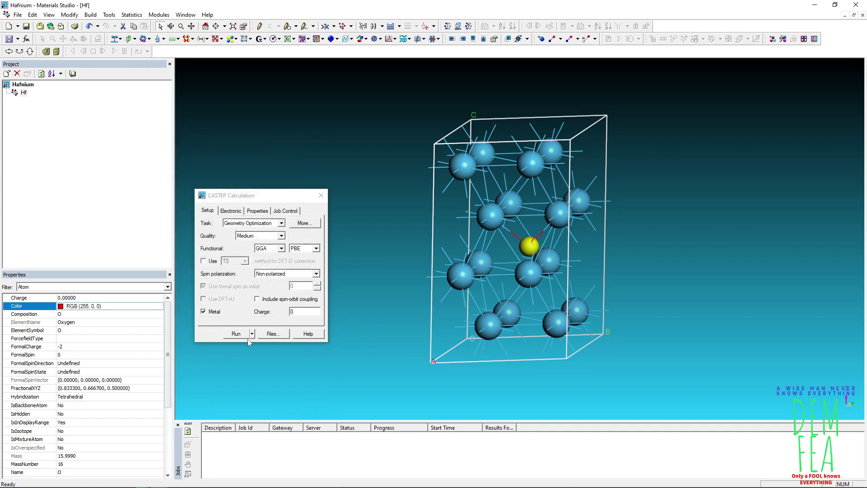
click(231, 210)
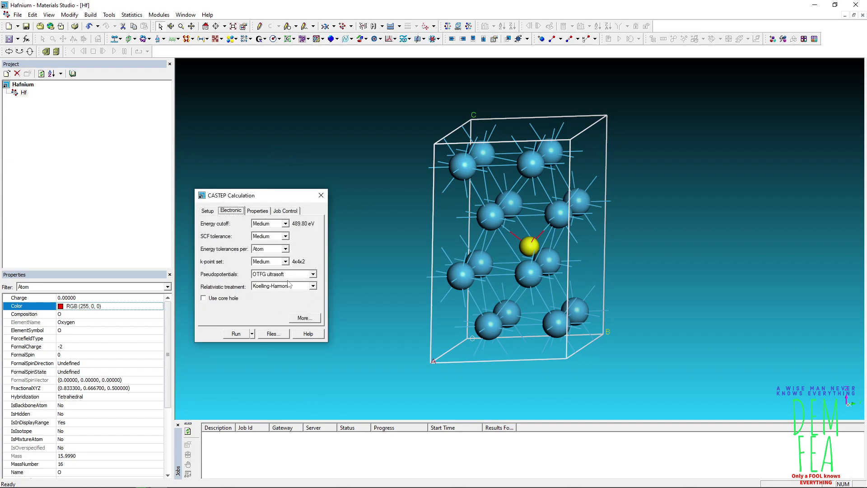
click(280, 274)
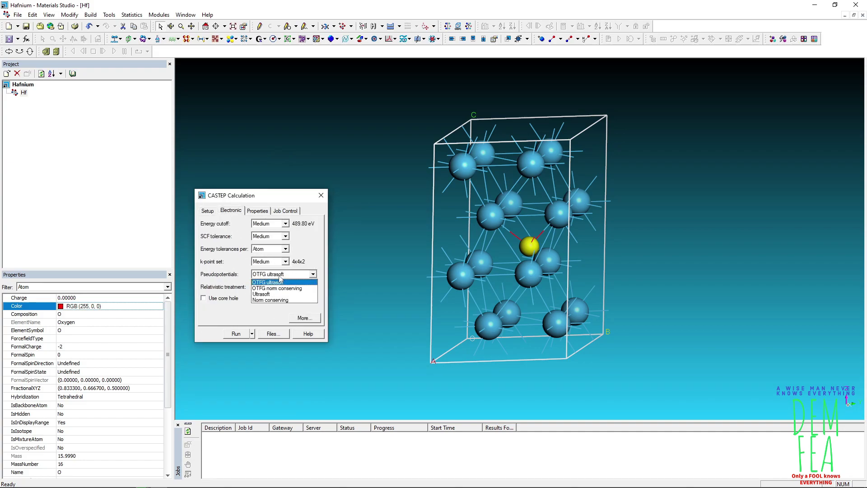
click(273, 293)
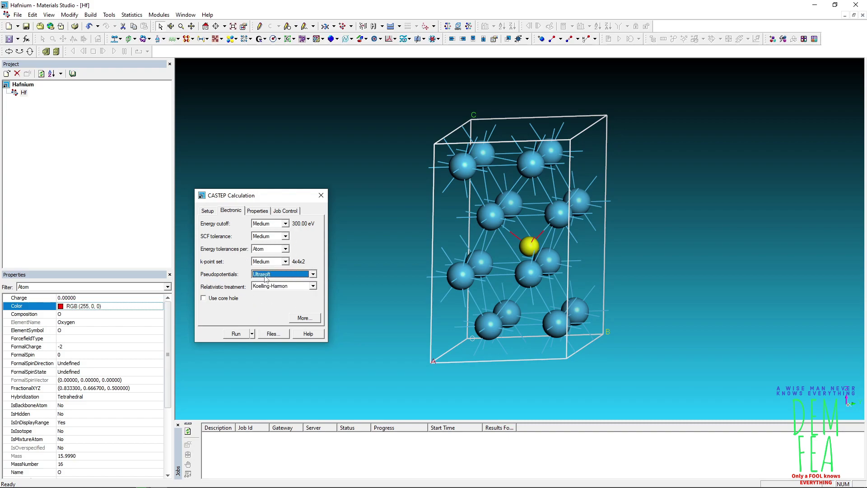
Step: Define a custom 6x6x3 k-point grid in the advanced electronic options
click(304, 317)
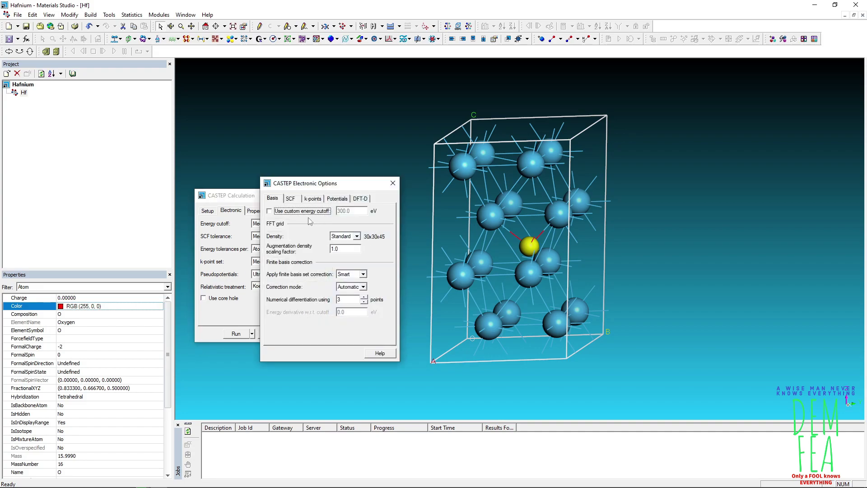
click(312, 199)
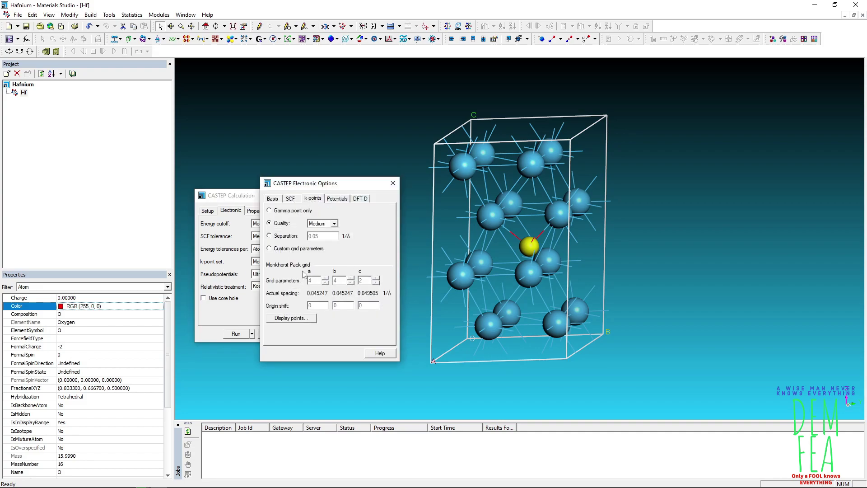
click(288, 249)
click(351, 279)
click(351, 278)
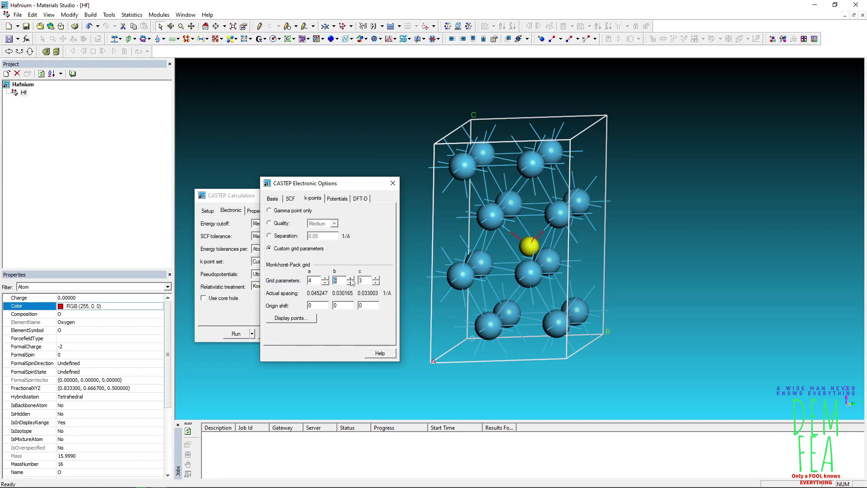
click(325, 278)
click(391, 183)
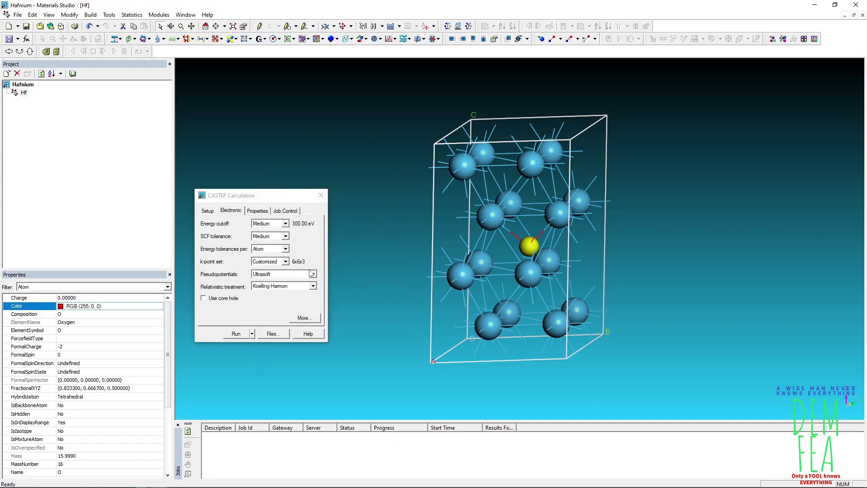
Step: Run the job on My Computer with all 8 cores, optimizing runtime for Memory
click(287, 210)
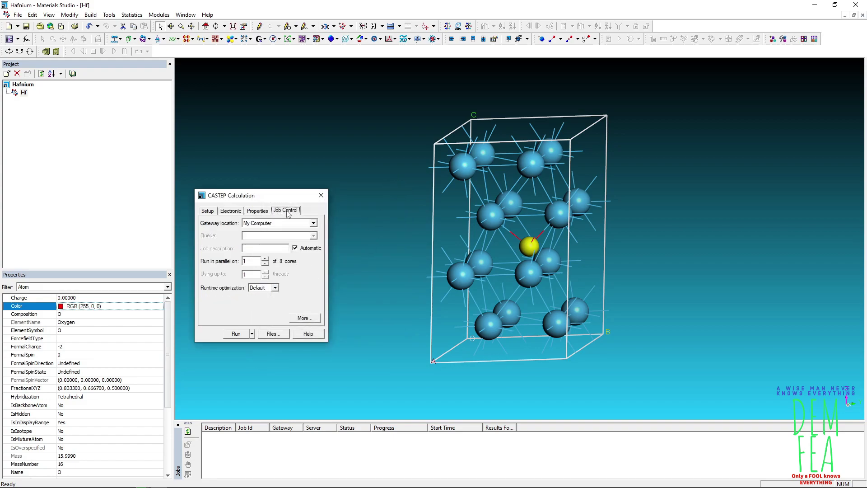
click(265, 259)
click(275, 288)
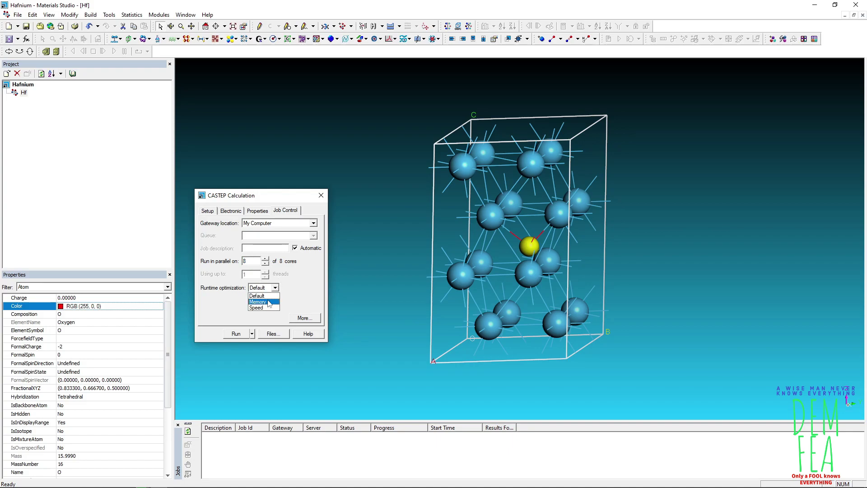
click(271, 299)
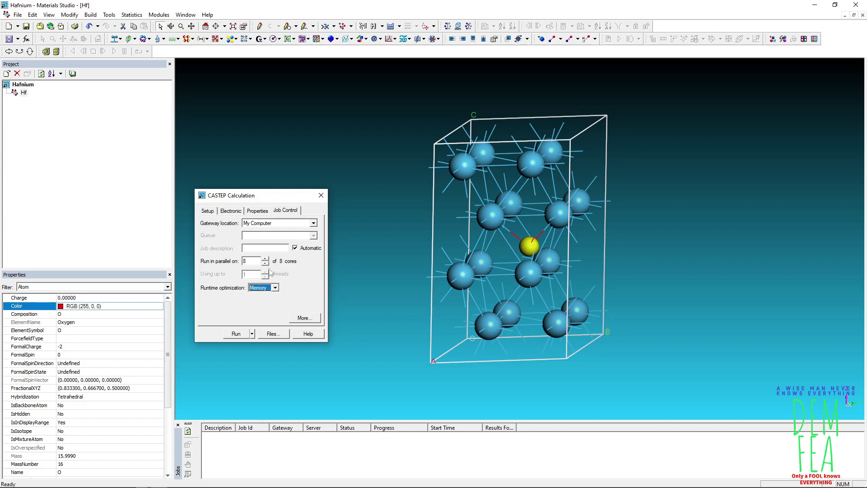
Step: Turn off population analysis, then review the Setup and Electronic settings
click(256, 211)
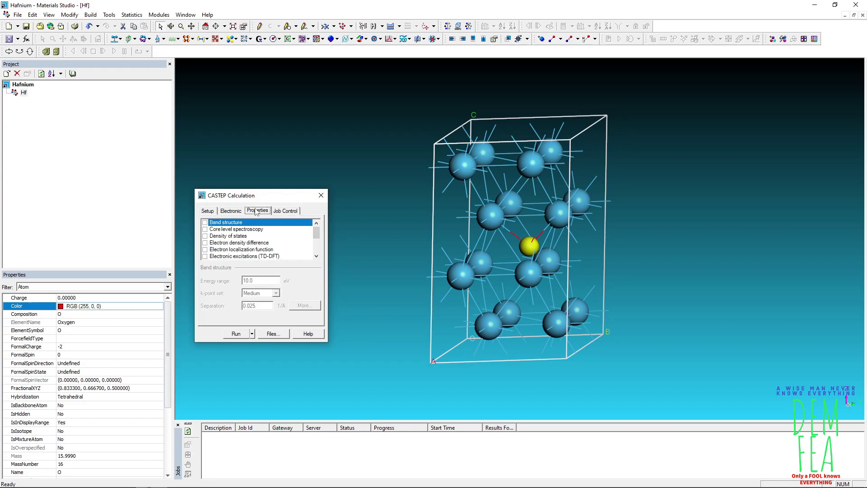
scroll(220, 239, down, 3)
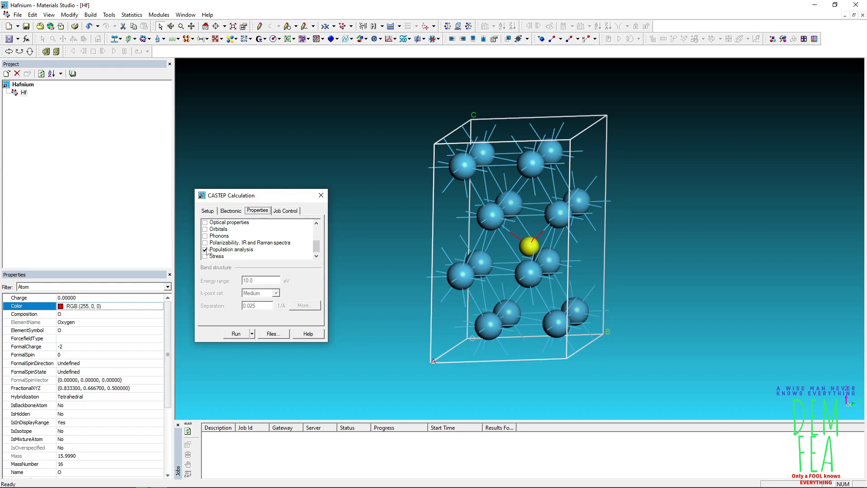
click(205, 249)
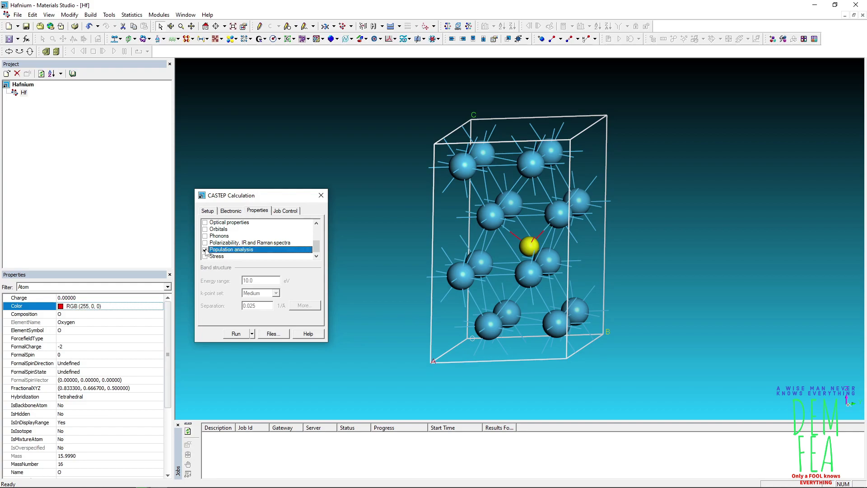
click(209, 212)
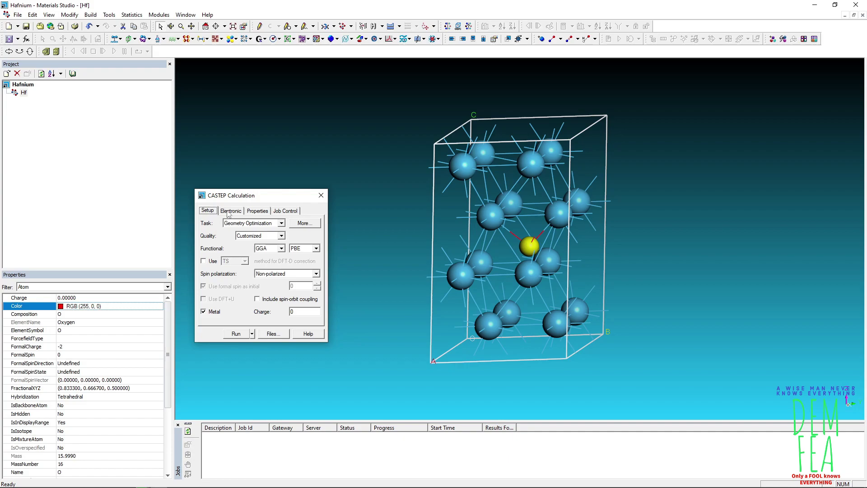
click(229, 212)
click(261, 213)
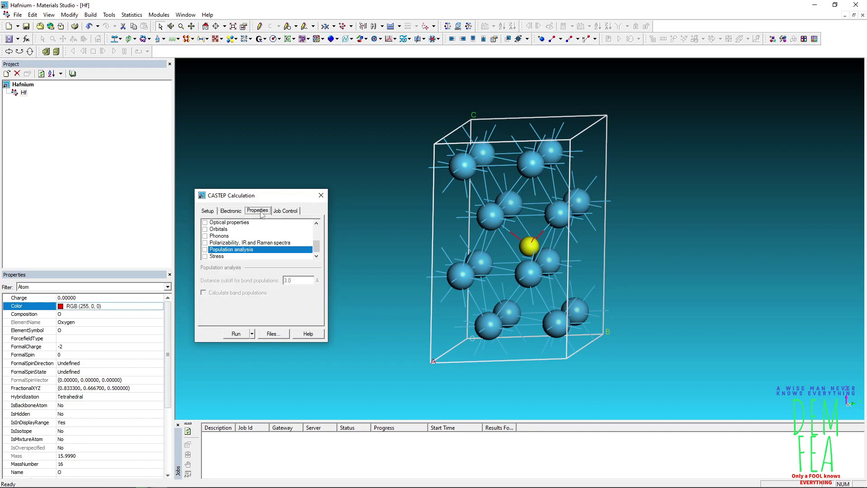
click(284, 212)
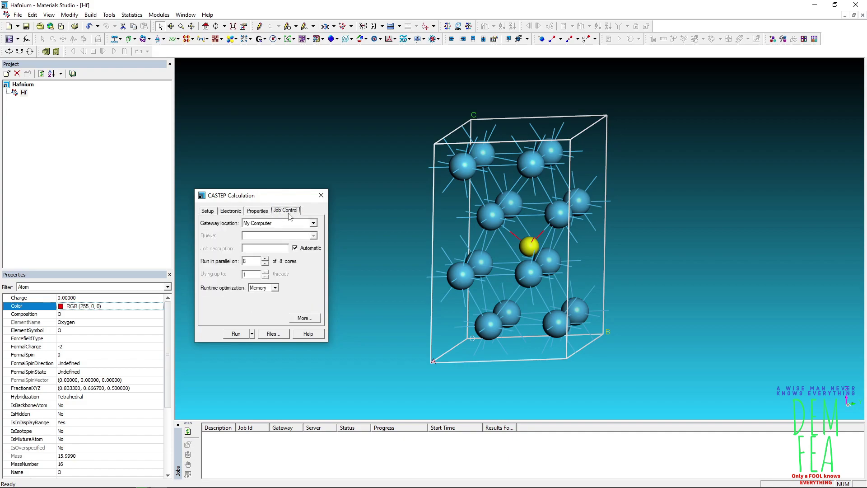
Step: Save the CASTEP input files without running the job, keeping P1 symmetry, and close the dialogs
click(271, 334)
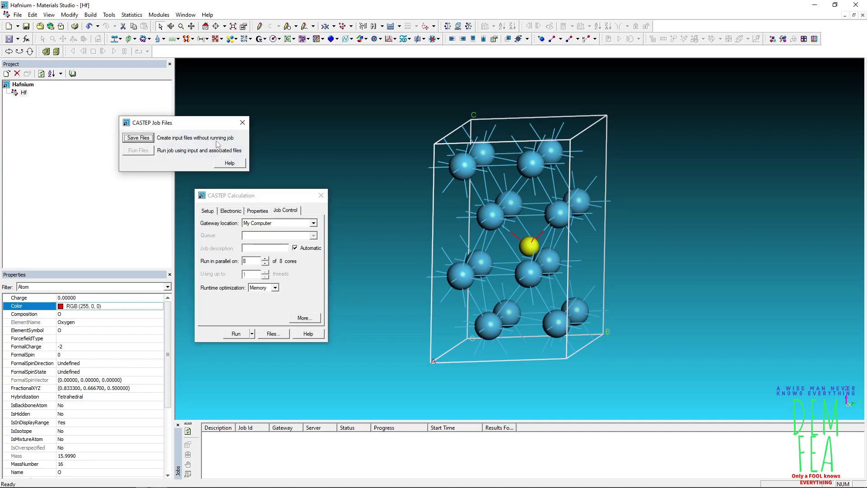
click(138, 138)
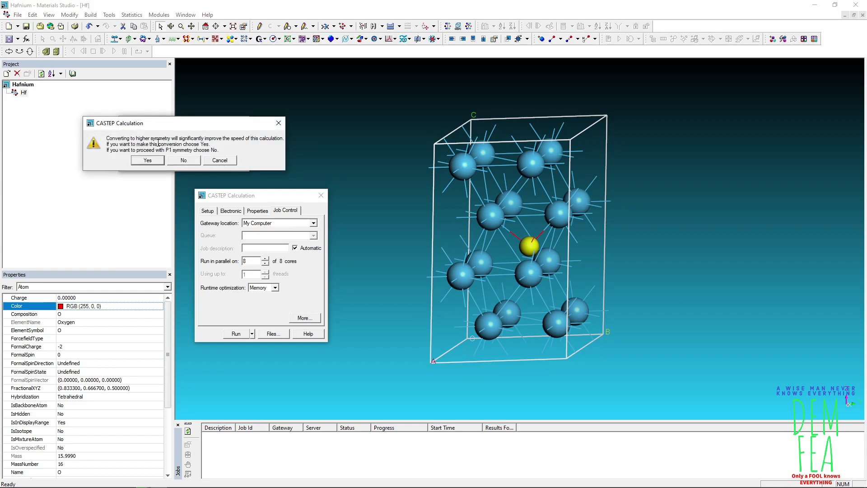
click(183, 160)
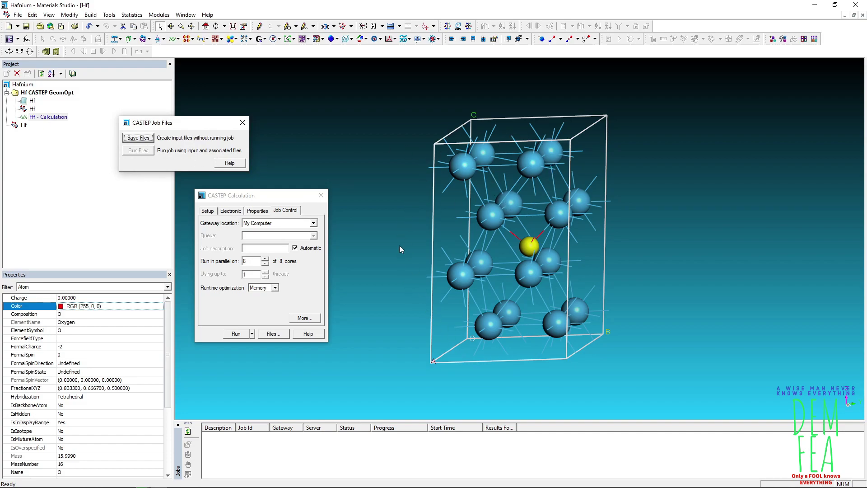
click(241, 123)
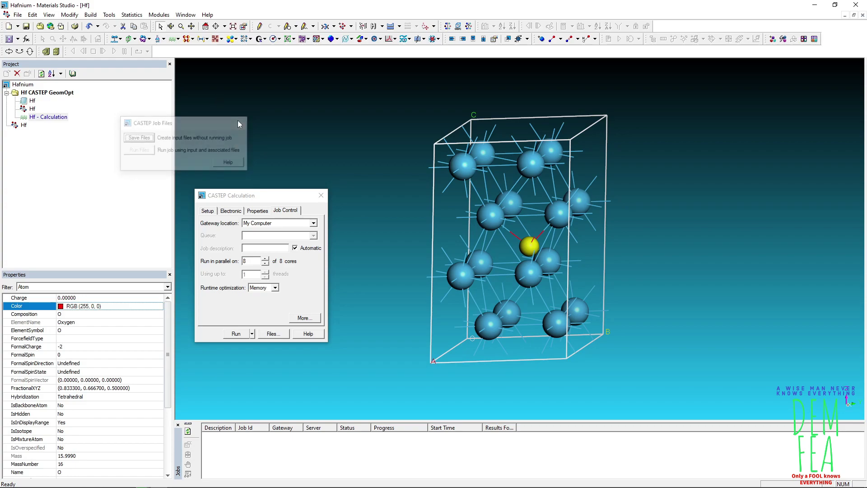
click(321, 195)
Step: Open the Hf job's containing folder with hidden items shown
right_click(32, 100)
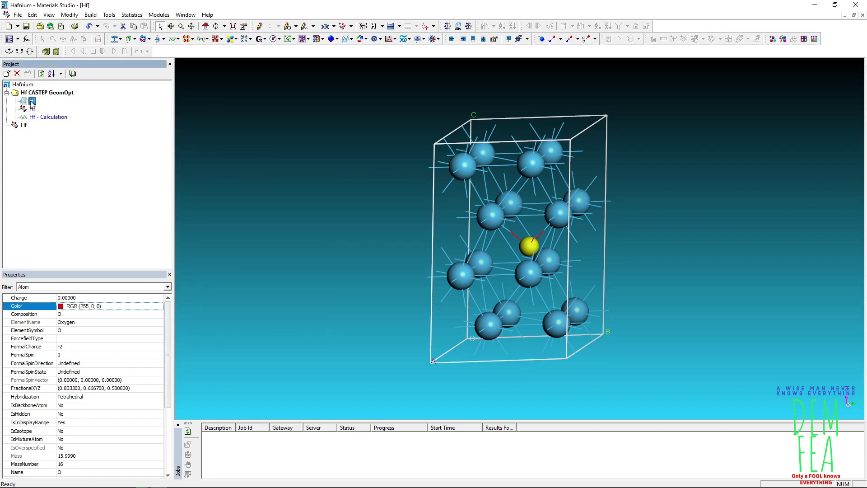
click(68, 118)
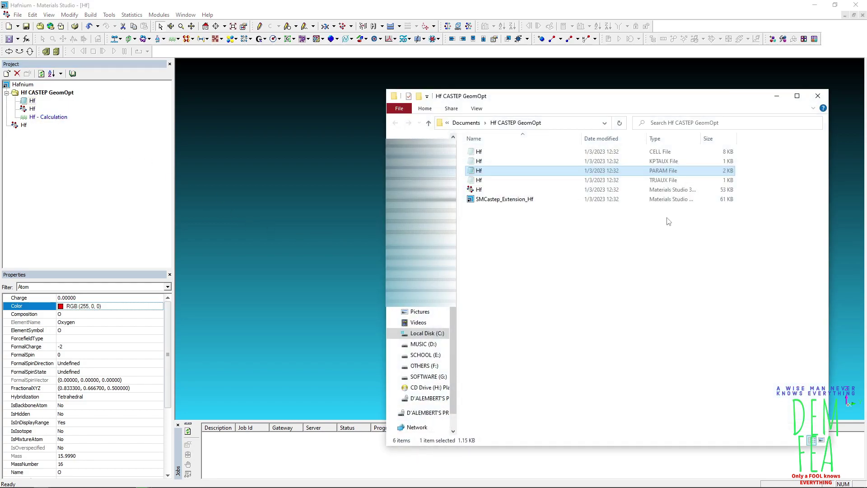
click(474, 109)
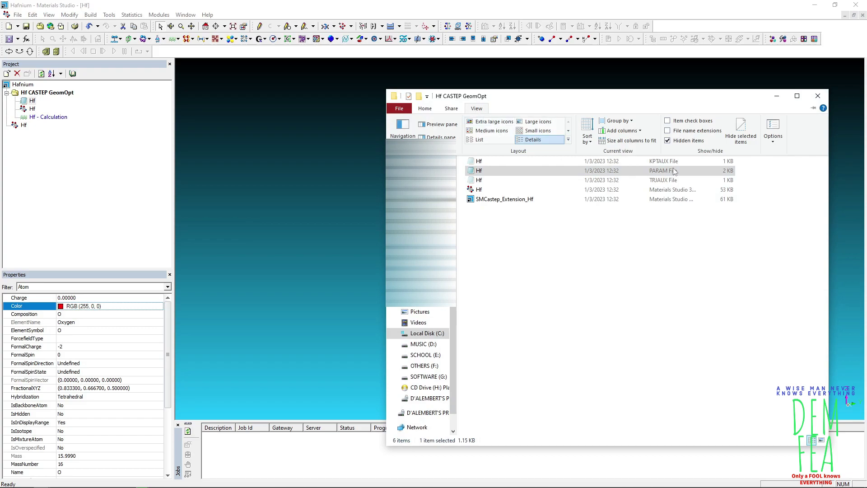
click(668, 140)
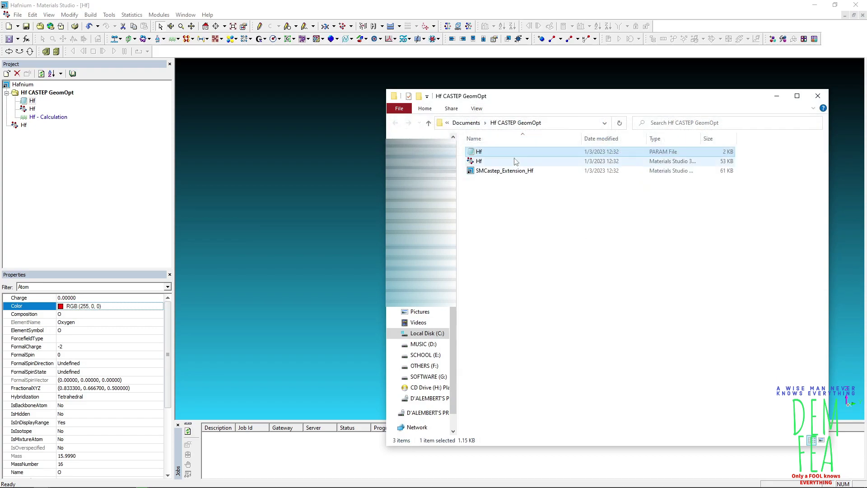
click(477, 108)
click(667, 141)
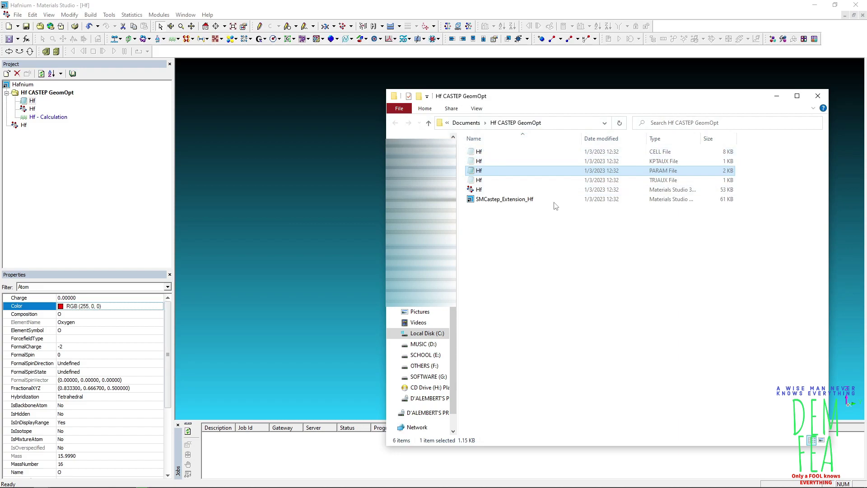
Step: Copy the Hf CELL and PARAM files and move the job folder window aside
click(506, 152)
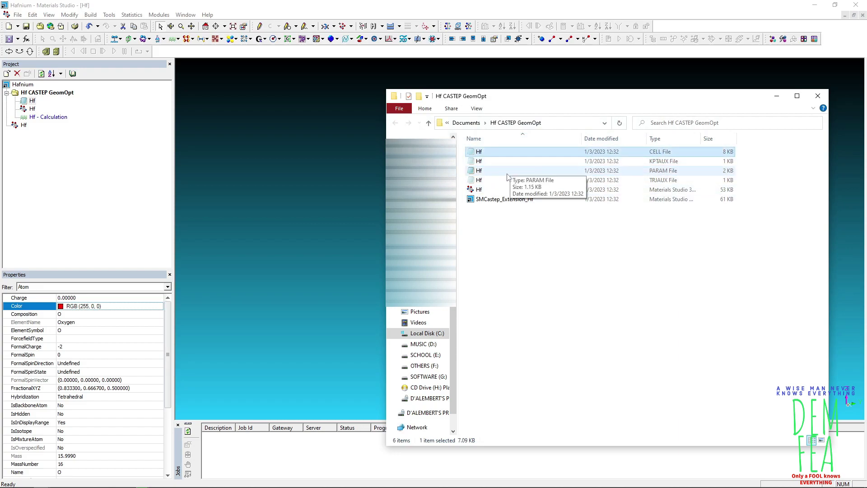
ctrl+click(506, 172)
right_click(507, 173)
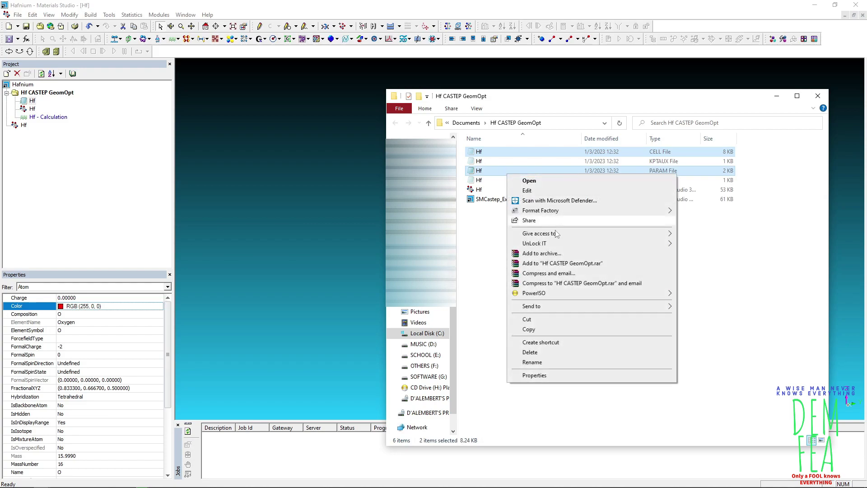
click(529, 329)
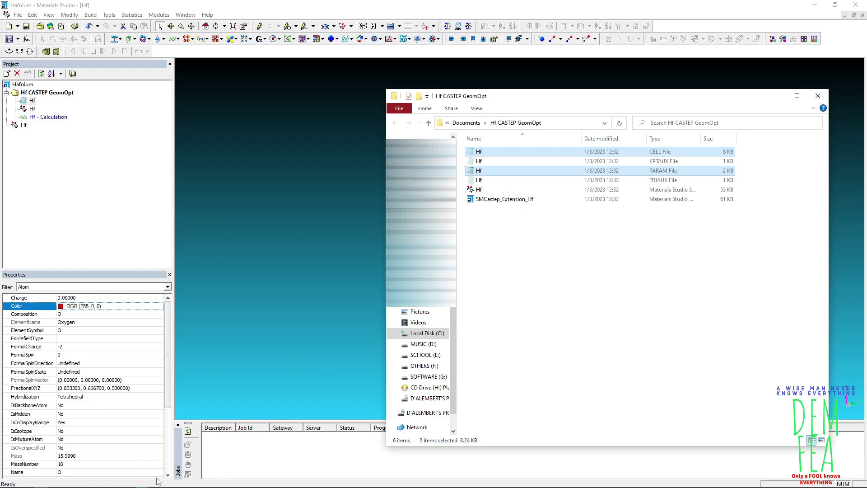
drag(531, 101, 407, 114)
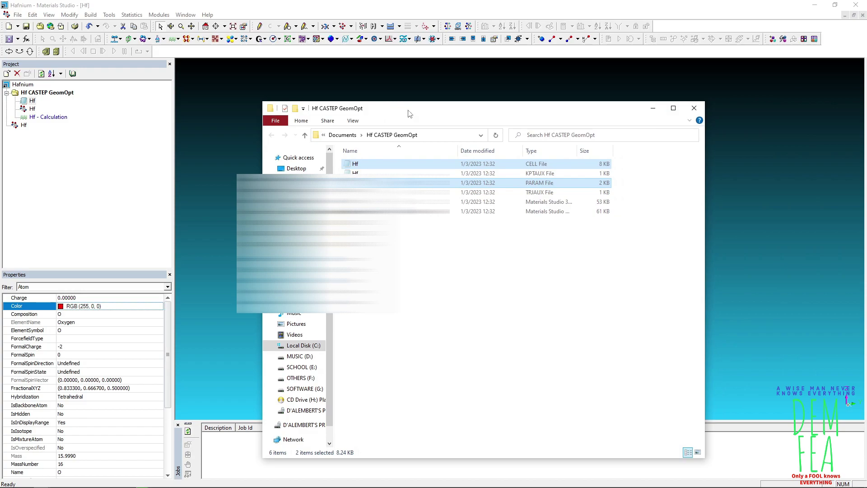
Step: Paste the Hf CELL and PARAM files into the Hafnium folder
mouse_move(181, 482)
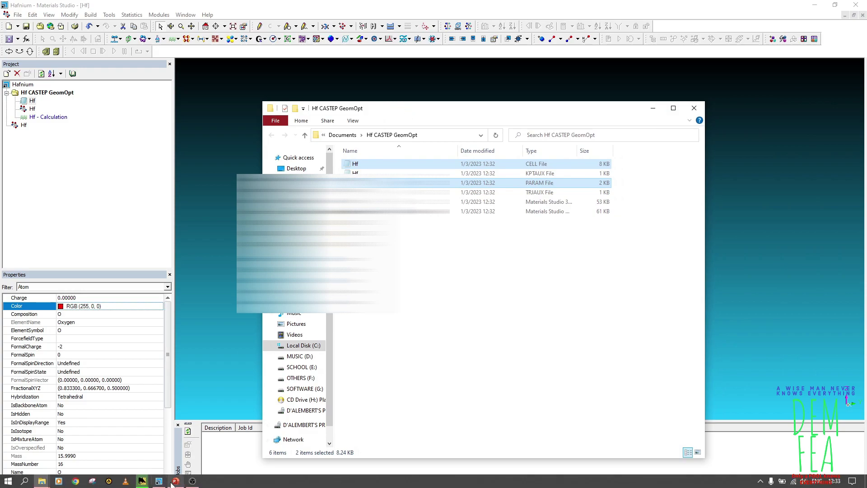
mouse_move(42, 483)
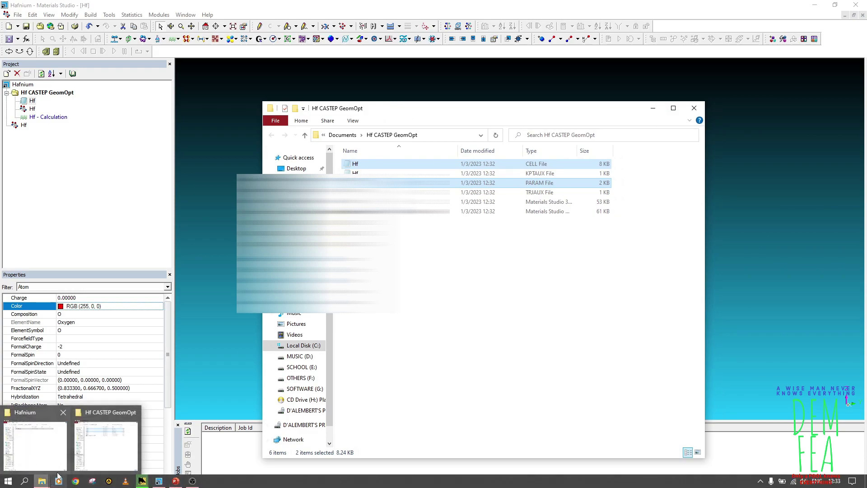
click(43, 444)
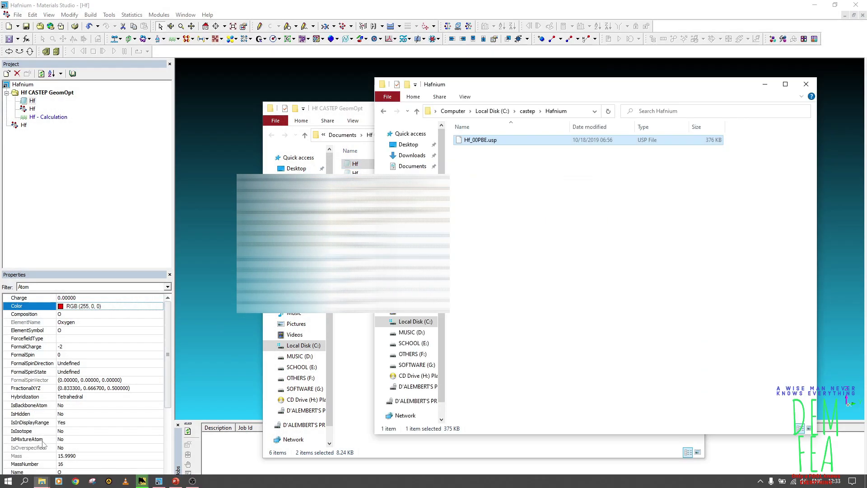
right_click(592, 236)
click(614, 299)
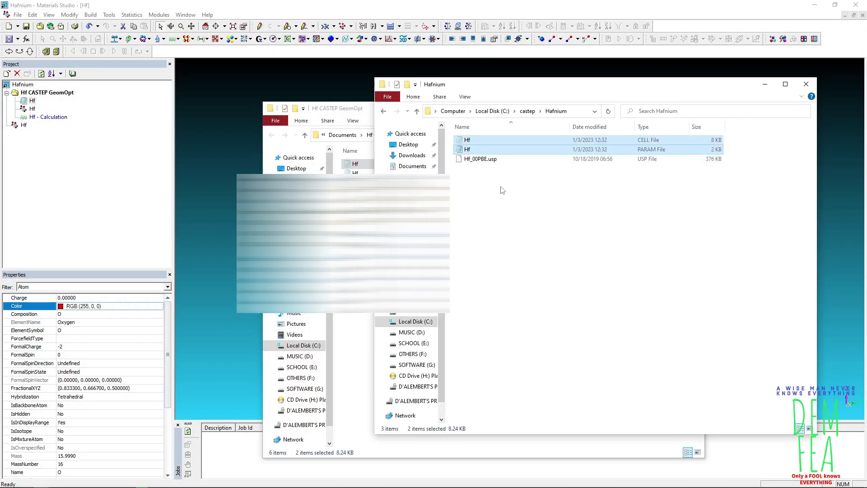
Step: Confirm in the Hf CELL file's properties that it opens with Notepad
click(522, 139)
right_click(521, 139)
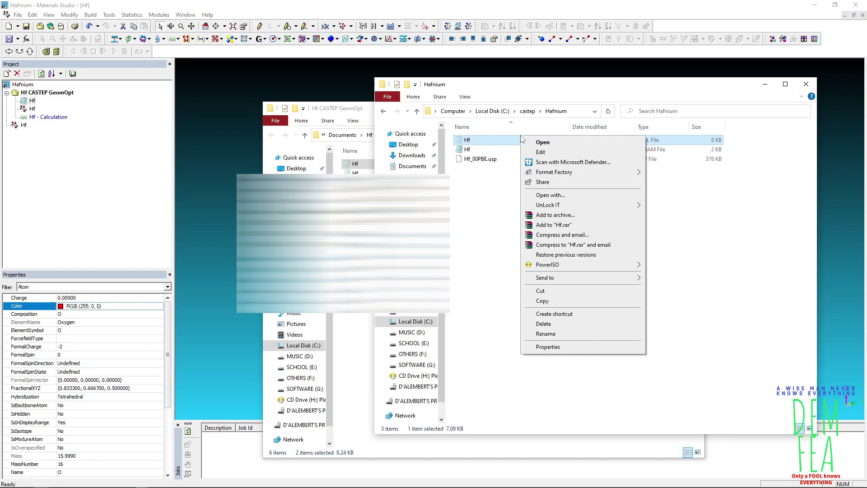
click(548, 346)
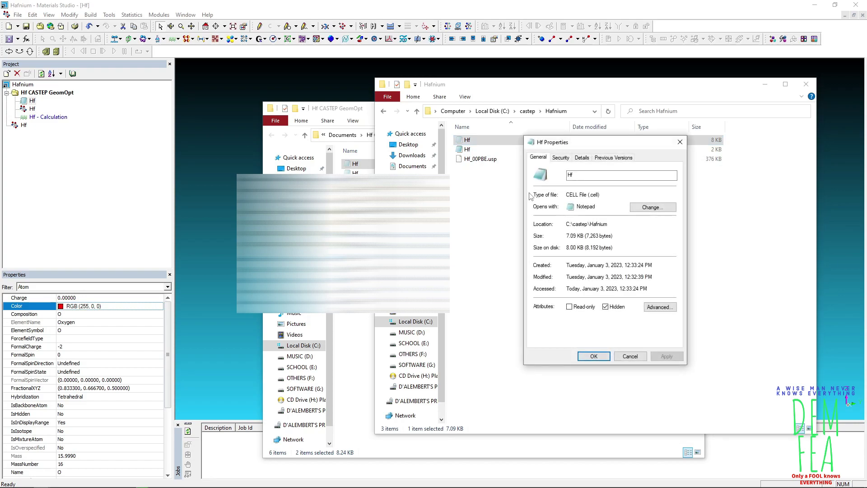
click(605, 306)
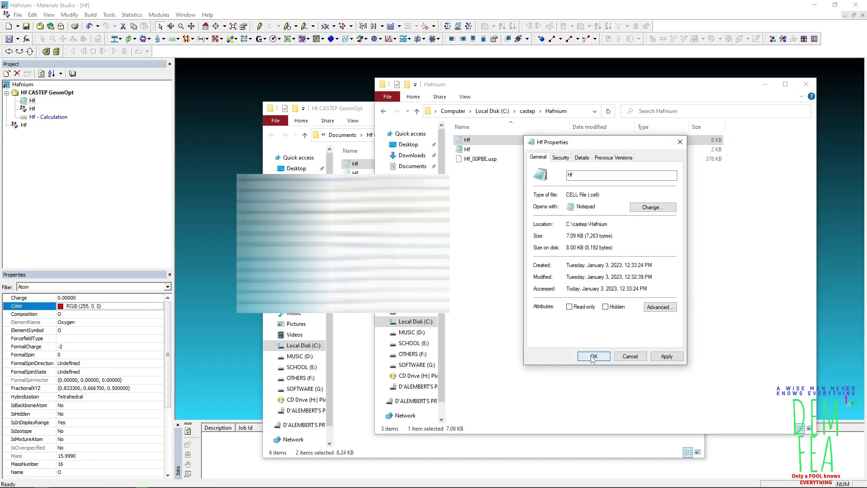
click(594, 355)
Step: Open the Hf CELL file in Notepad and scroll down to its species blocks
double_click(475, 142)
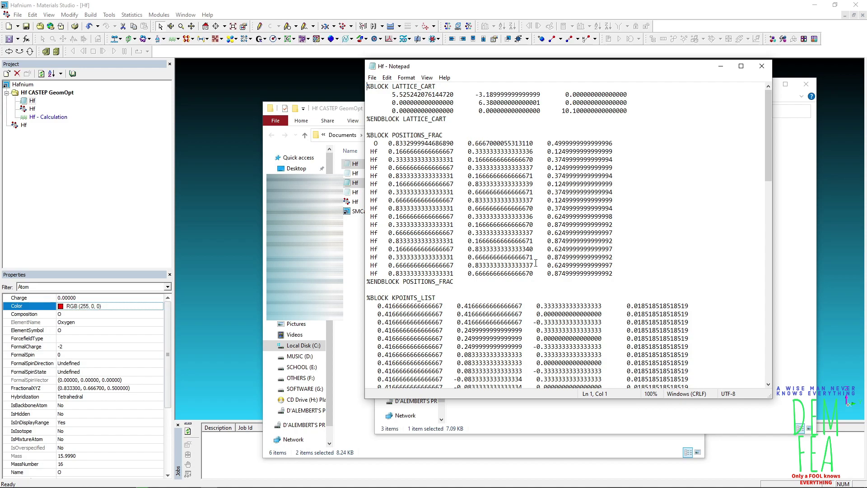
scroll(536, 263, down, 20)
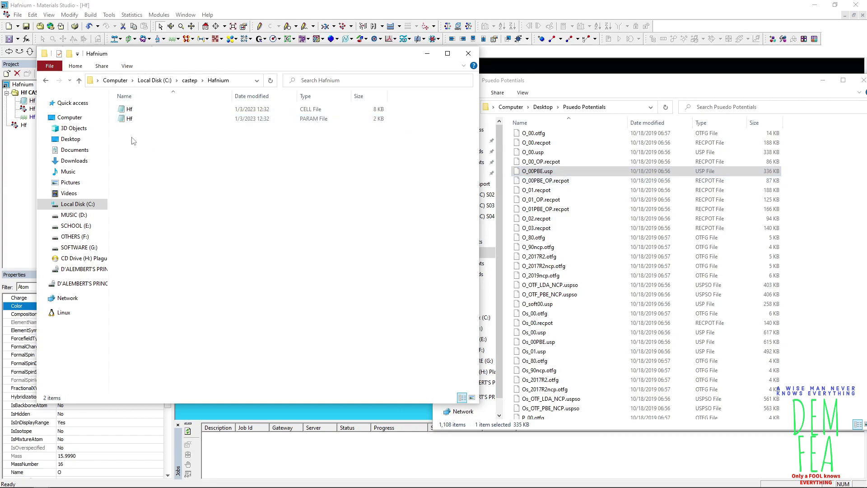
Step: Reopen the Hf CELL file in Notepad and move its window aside
double_click(186, 110)
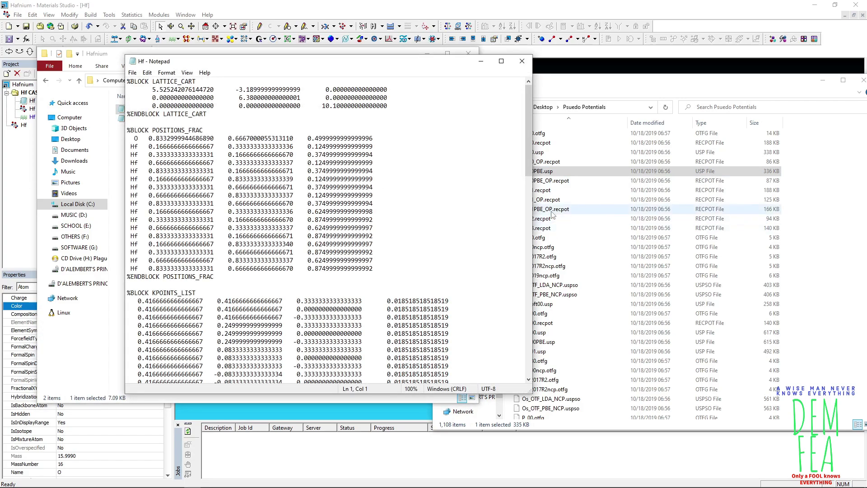
drag(524, 153, 517, 357)
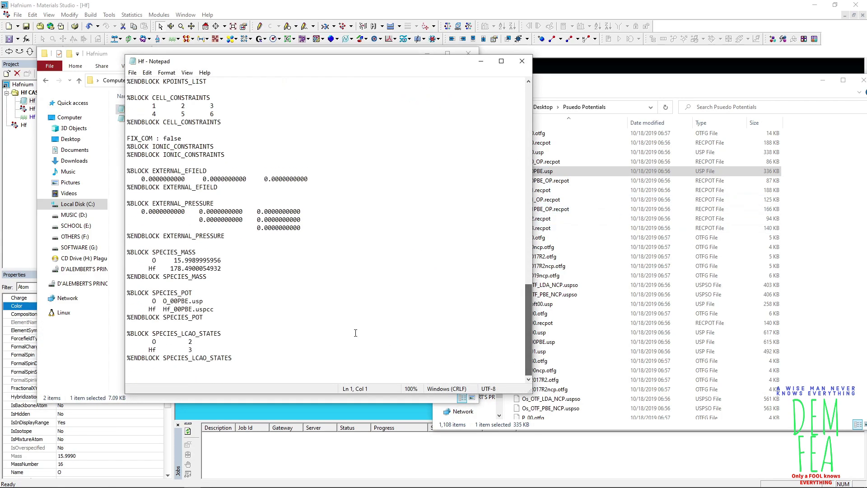
drag(296, 65, 204, 50)
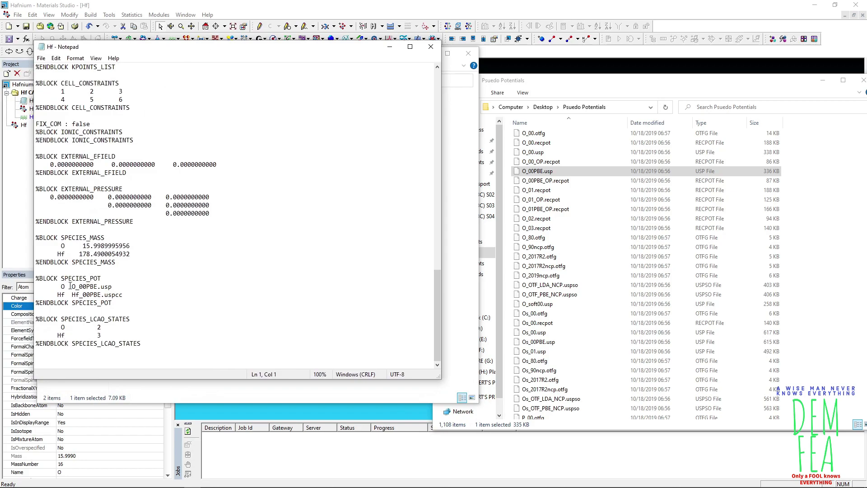
Step: Copy O_00PBE.usp from Pseudo Potentials into the Hafnium folder
click(536, 175)
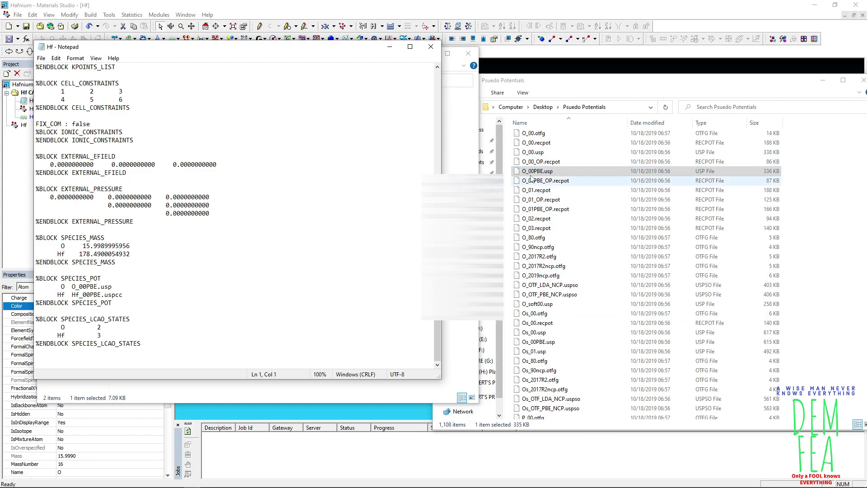
right_click(548, 172)
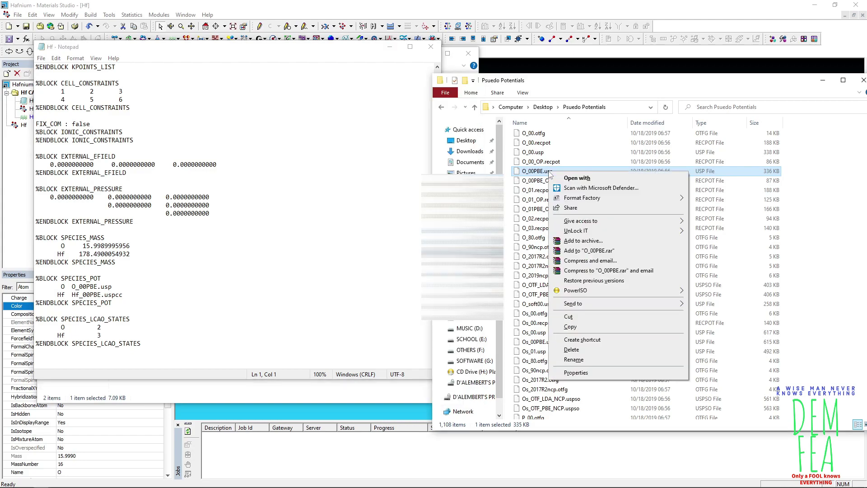
click(570, 327)
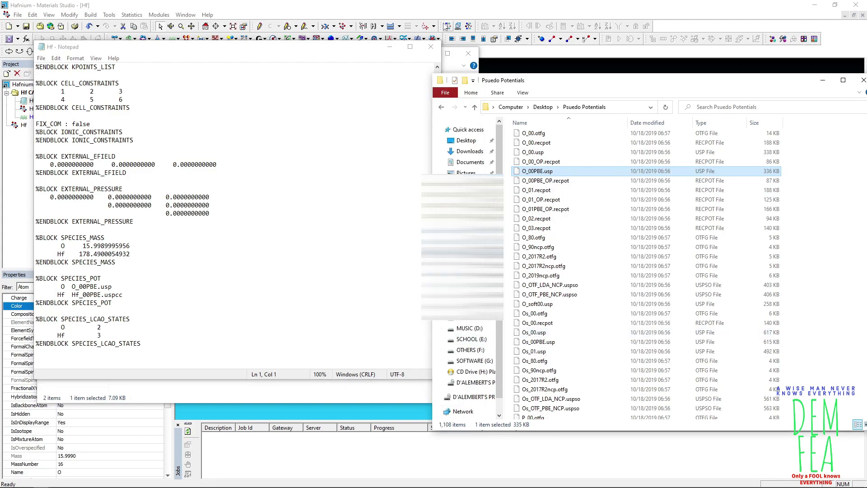
click(452, 66)
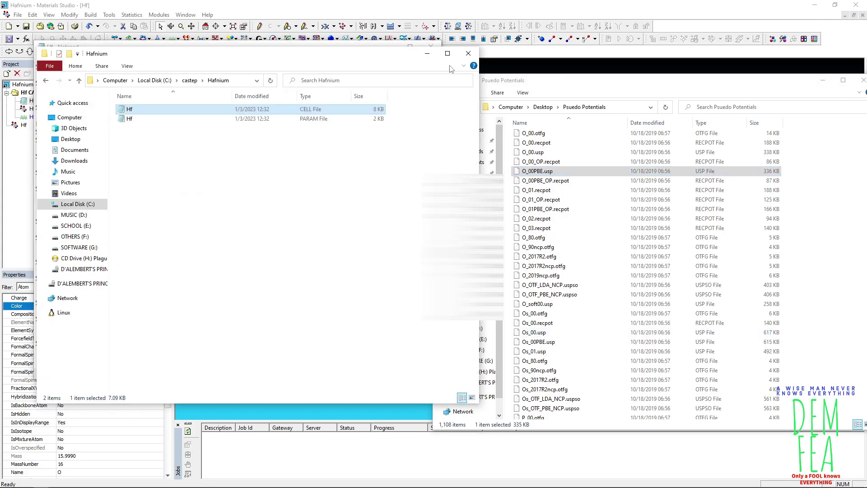
right_click(203, 188)
click(224, 250)
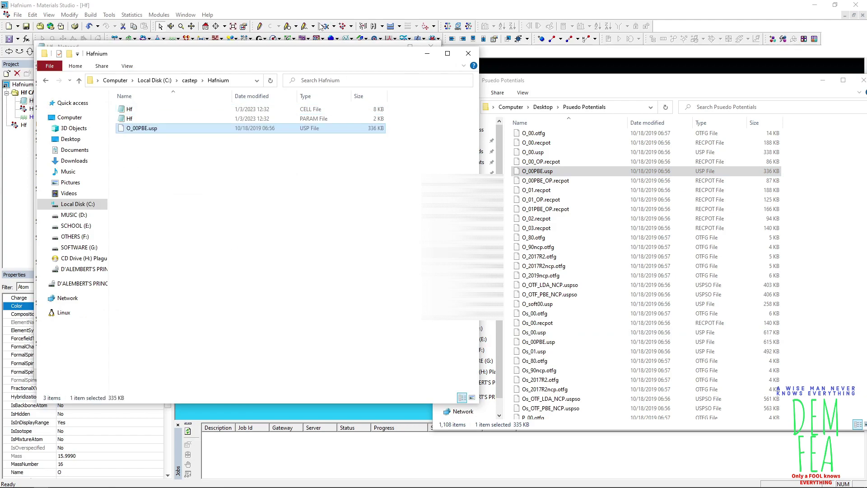
drag(298, 55, 429, 141)
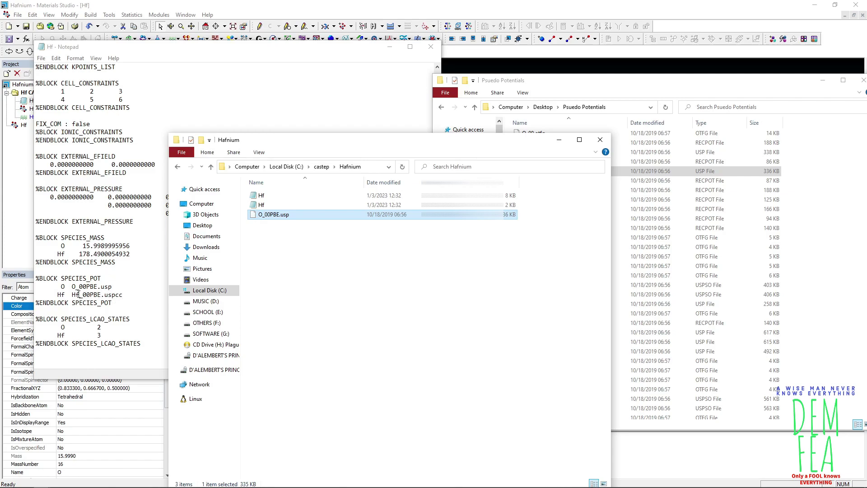
Step: Find Hf_00PBE.uspcc in Pseudo Potentials and drag-copy it into the Hafnium folder
click(550, 87)
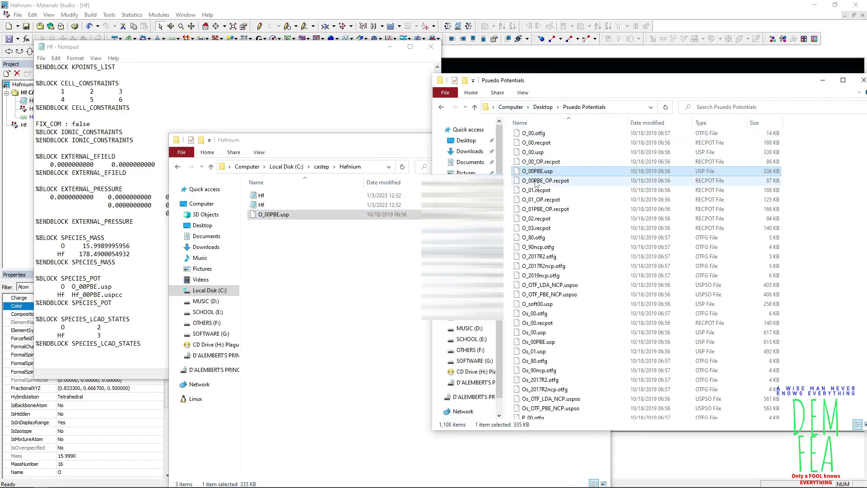
key(h)
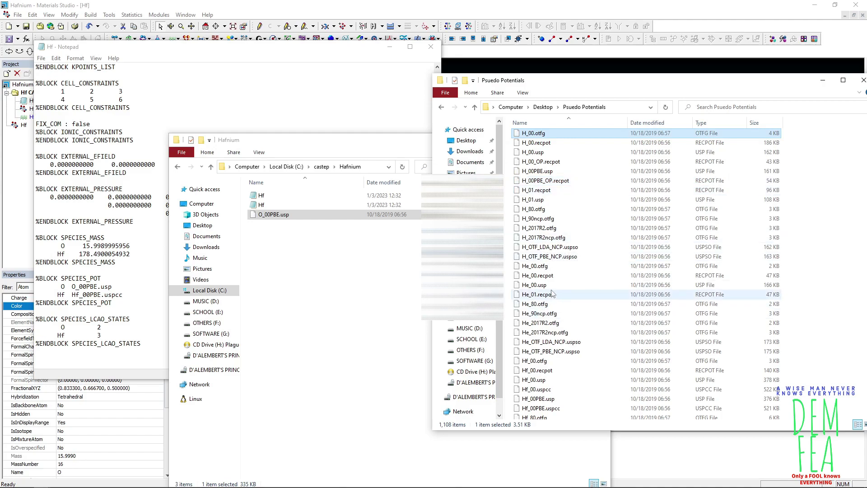
scroll(551, 293, down, 1)
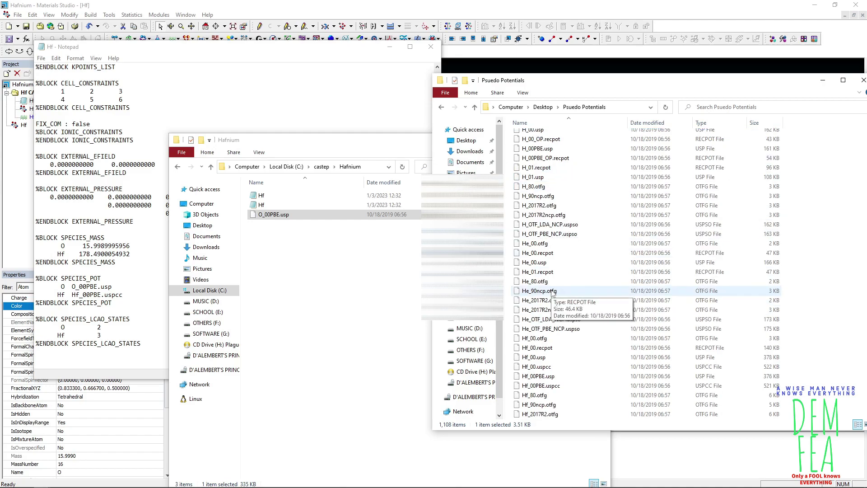
click(544, 385)
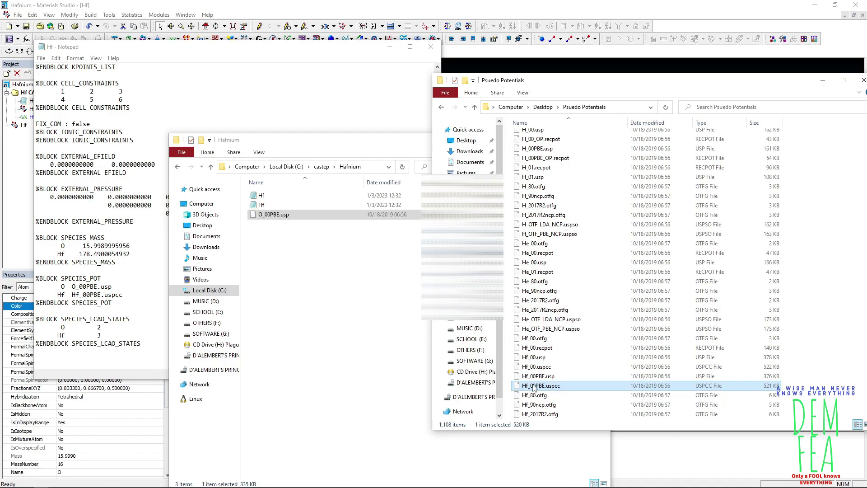
drag(533, 387, 348, 333)
right_drag(347, 333, 332, 320)
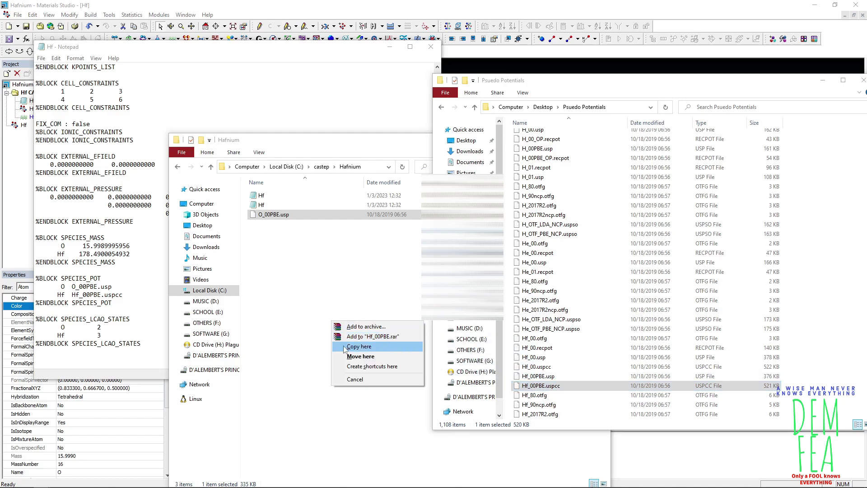
click(357, 346)
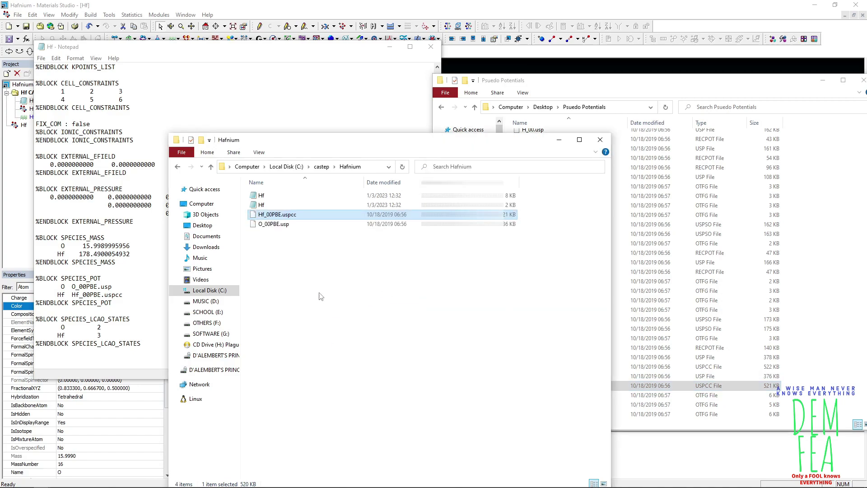
Step: Replace the comment in the Hf param file with DEMFEA in Notepad and save it
double_click(261, 206)
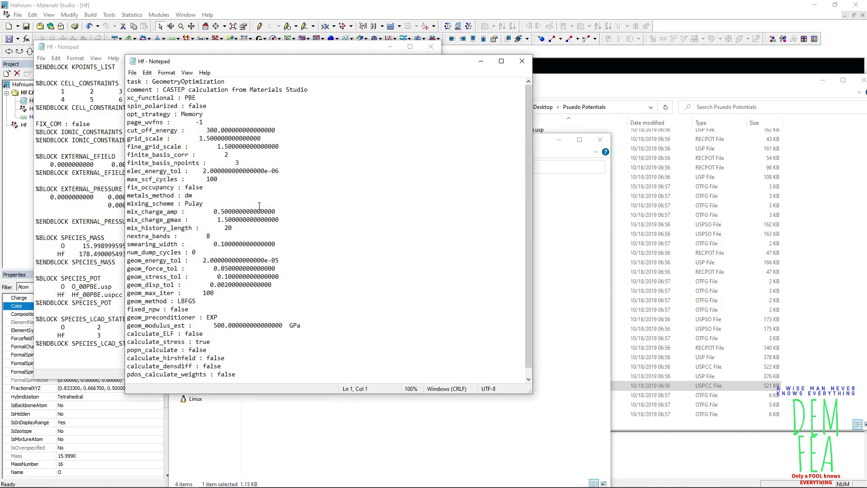
drag(308, 89, 163, 90)
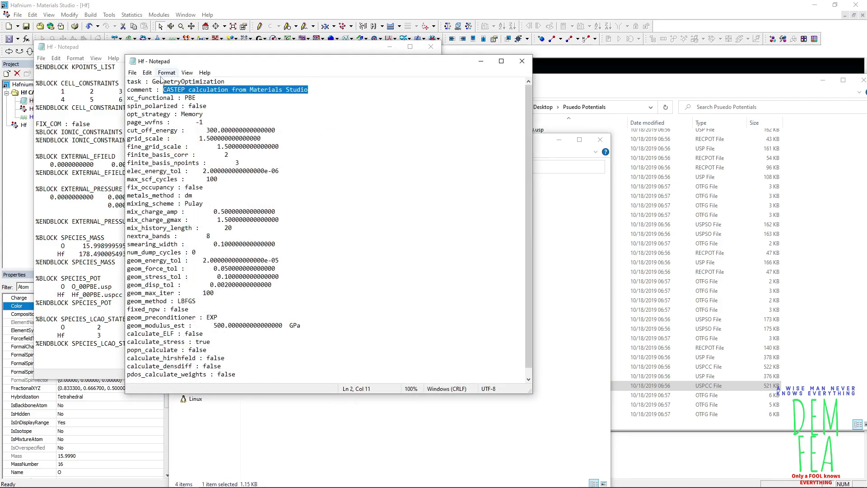
text(DEM)
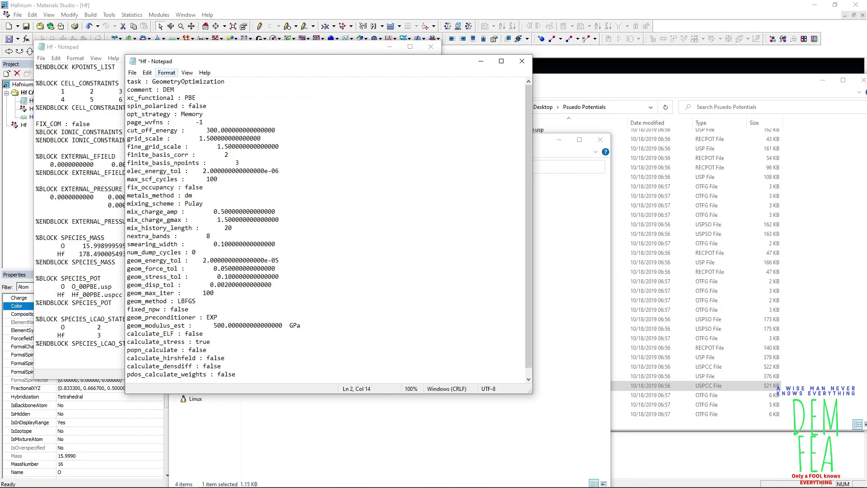
text(FEAR)
key(BackSpace)
scroll(222, 223, down, 1)
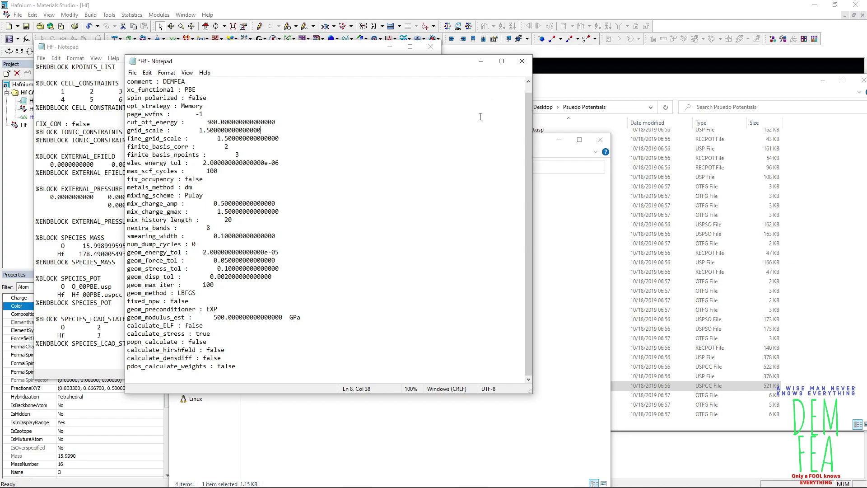
key(ctrl+s)
click(522, 61)
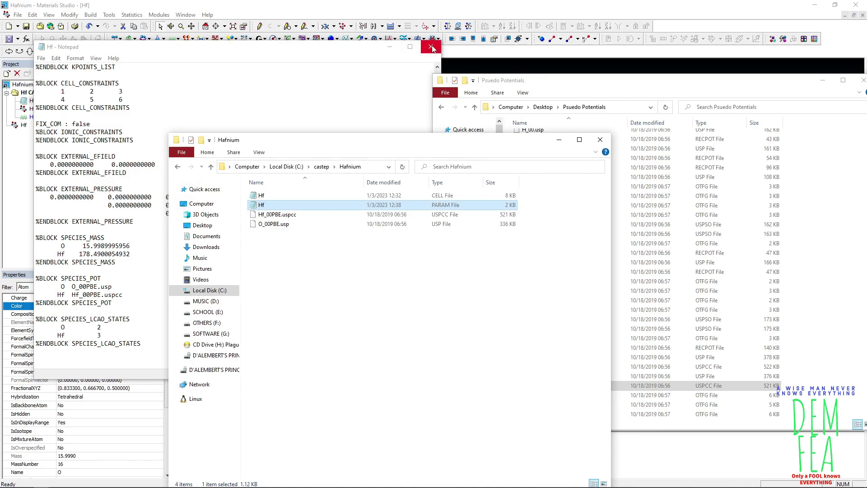